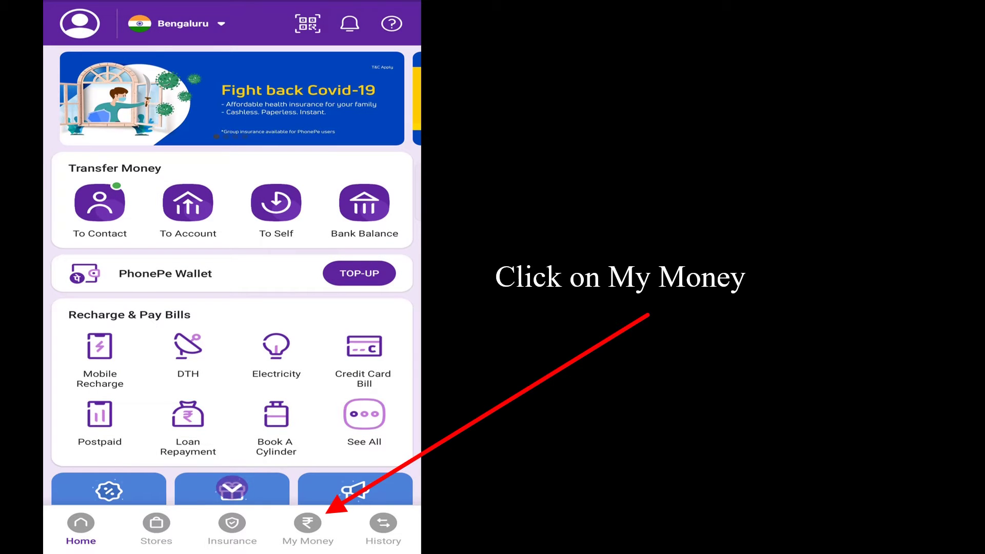
Go to My Money and pick Bank Accounts from the Payments group
{"action": "left_click", "coordinate": [301, 539]}
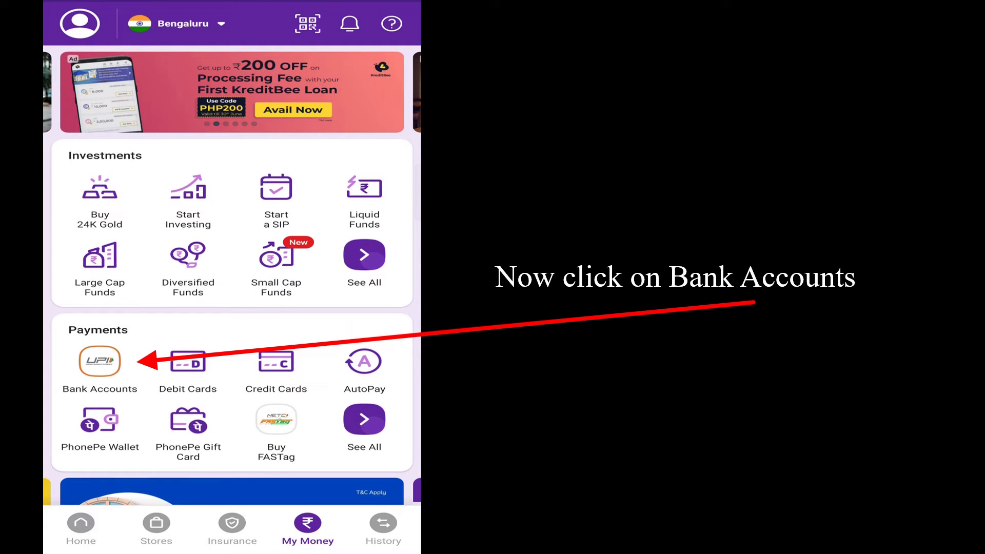
{"action": "left_click", "coordinate": [108, 377]}
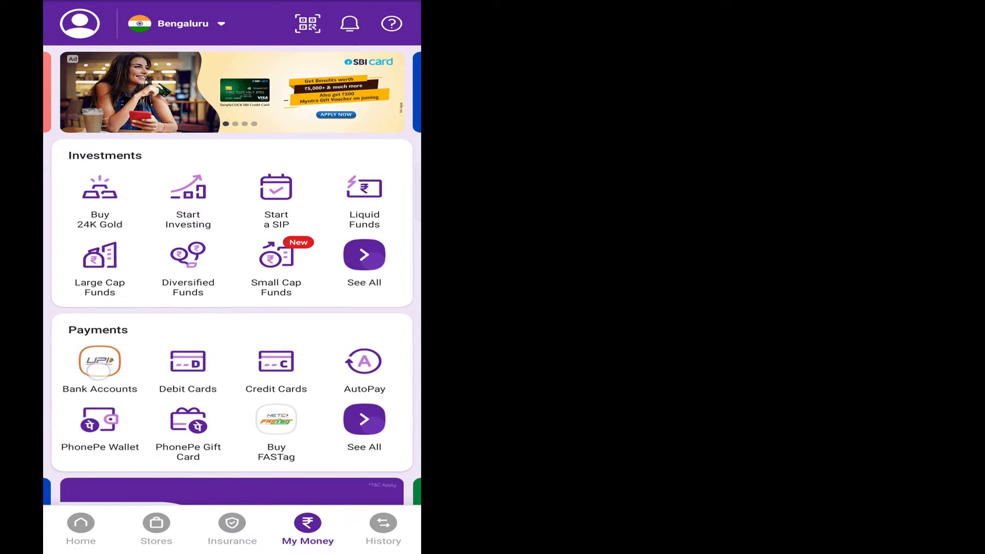
{"action": "left_click", "coordinate": [100, 370]}
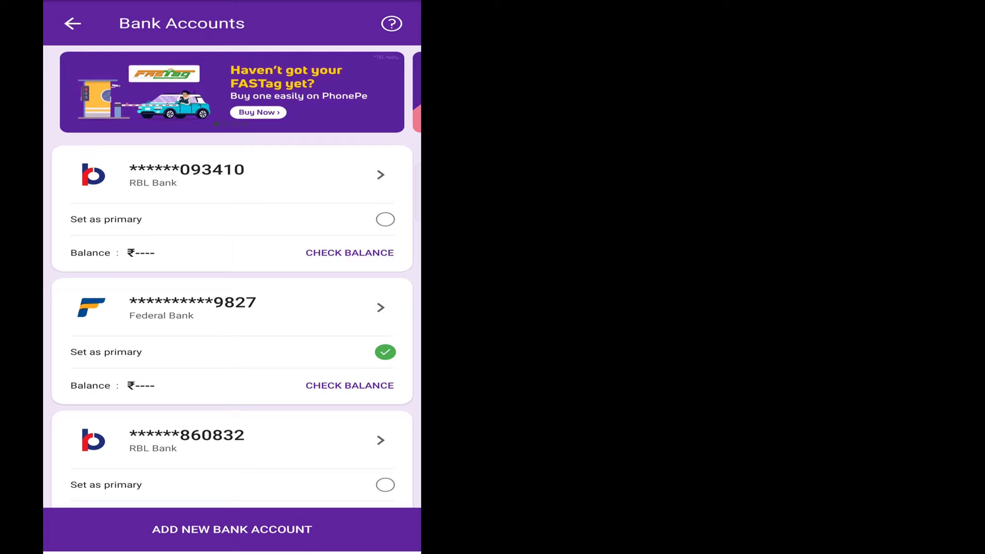
{"action": "left_click_drag", "start_coordinate": [288, 435], "coordinate": [331, 301]}
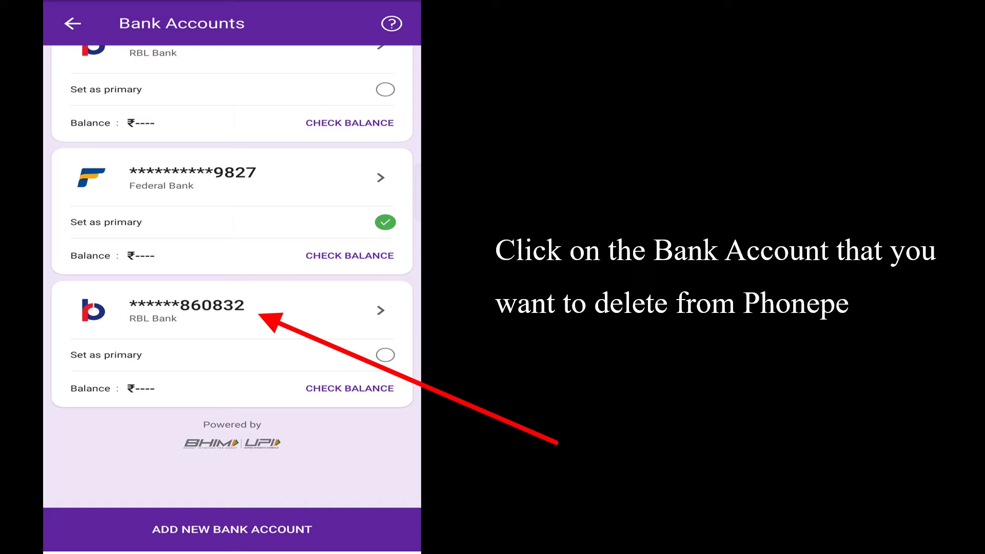
{"action": "left_click", "coordinate": [187, 311]}
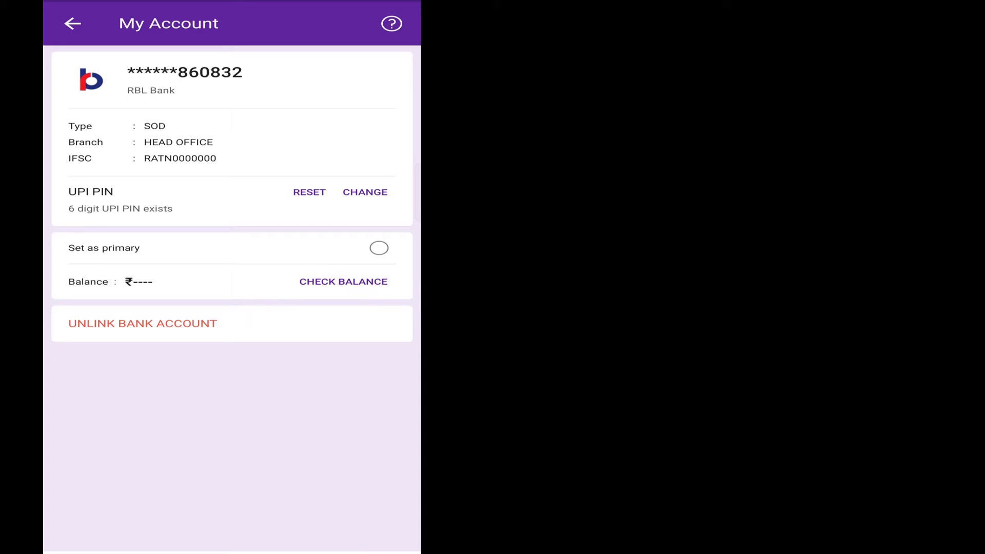
{"action": "left_click", "coordinate": [231, 324]}
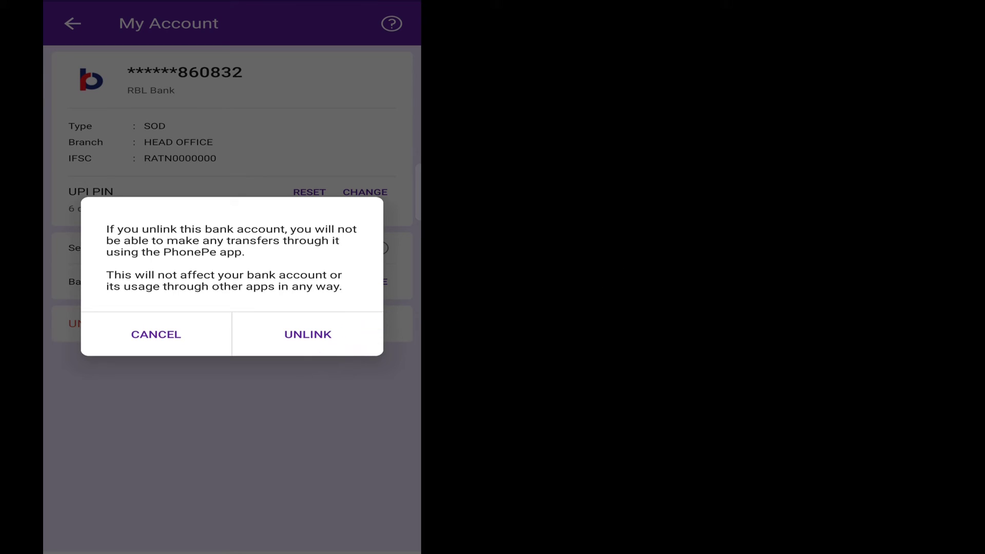
{"action": "left_click", "coordinate": [308, 334]}
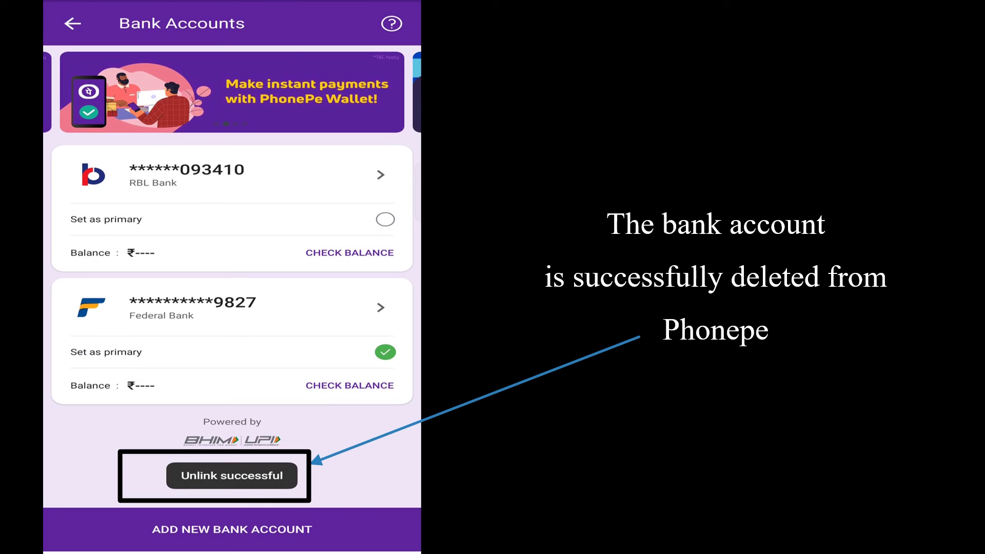